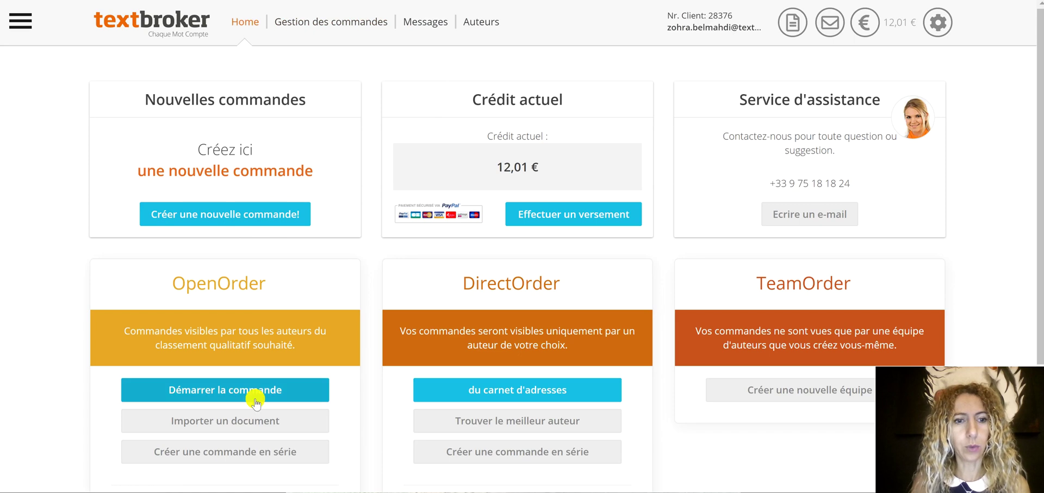
Step: Start a new OpenOrder and choose the Billet de blog briefing template
{"action": "scroll", "coordinate": [277, 356], "scroll_direction": "down", "scroll_amount": 1}
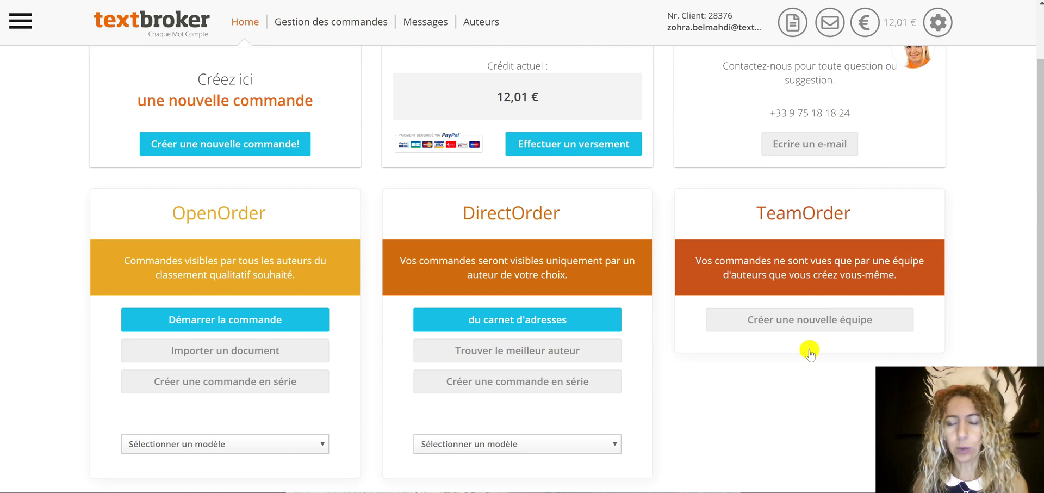
{"action": "left_click", "coordinate": [218, 321]}
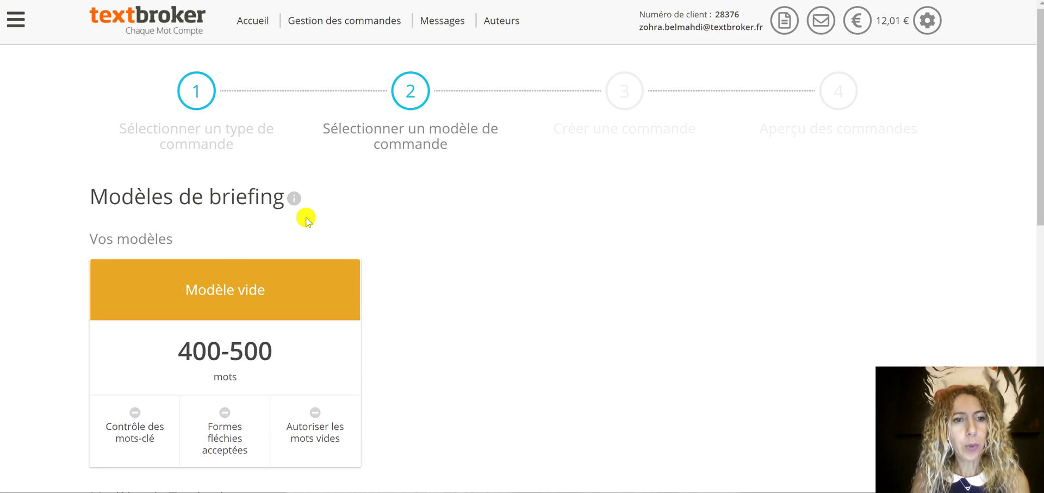
{"action": "scroll", "coordinate": [495, 273], "scroll_direction": "down", "scroll_amount": 4}
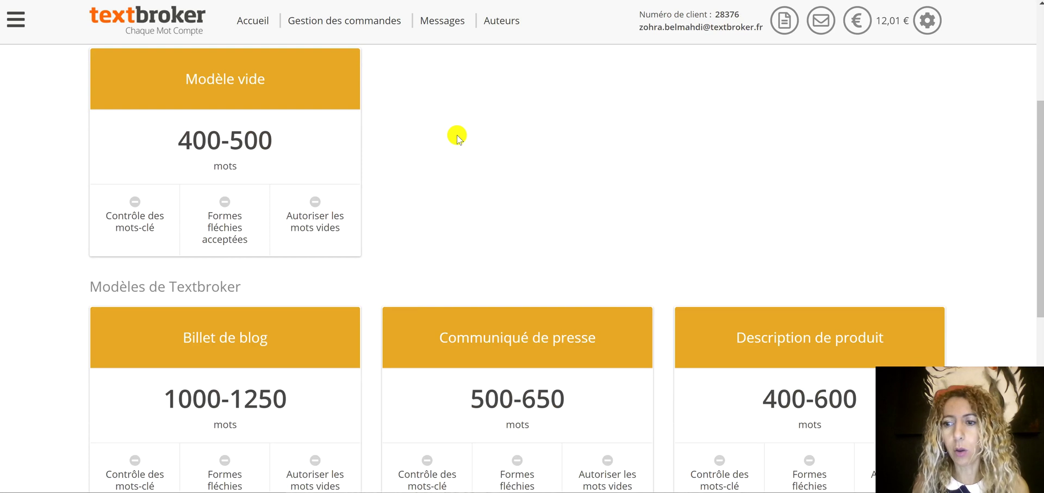
{"action": "scroll", "coordinate": [457, 156], "scroll_direction": "down", "scroll_amount": 3}
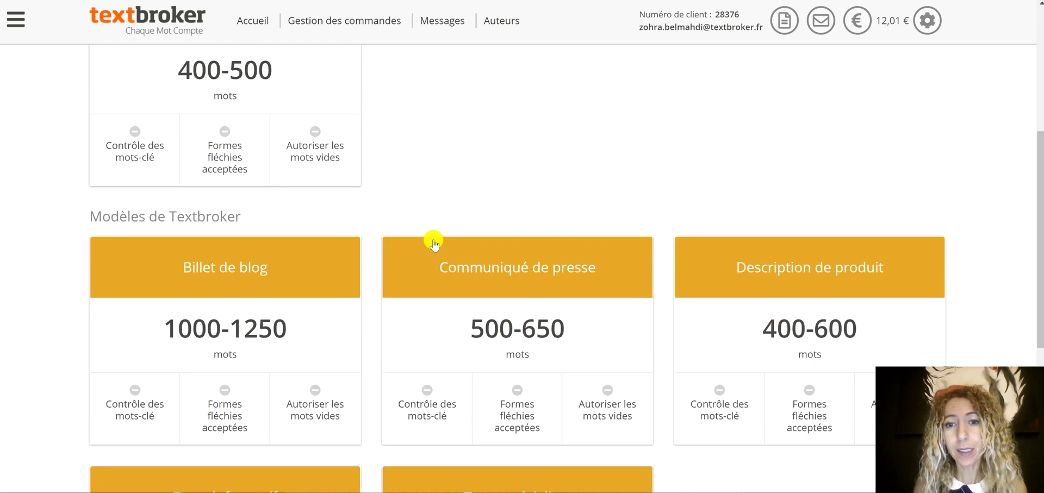
{"action": "scroll", "coordinate": [416, 345], "scroll_direction": "down", "scroll_amount": 1}
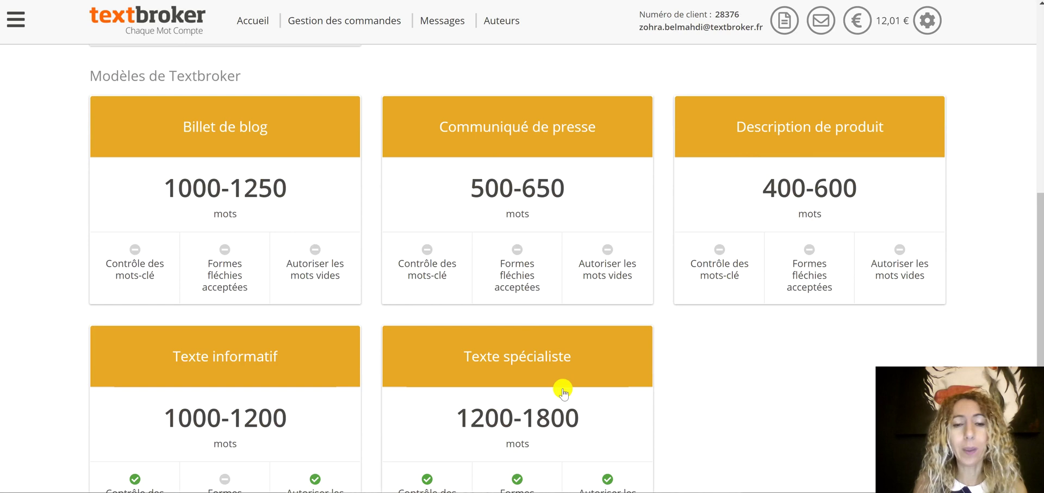
{"action": "left_click", "coordinate": [288, 188]}
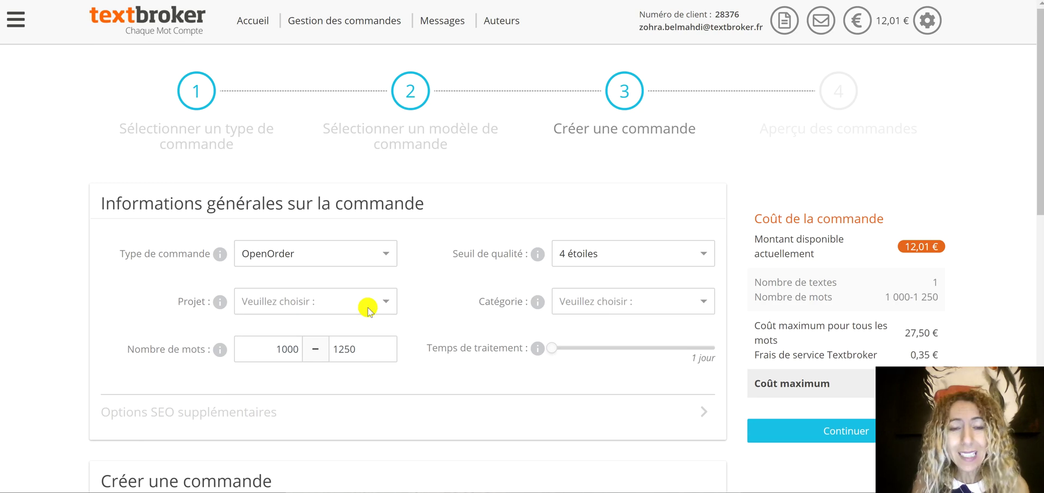
Step: Delete the Info Client heading and its instruction paragraph from the start of the briefing text
{"action": "scroll", "coordinate": [416, 345], "scroll_direction": "down", "scroll_amount": 2}
{"action": "scroll", "coordinate": [417, 345], "scroll_direction": "down", "scroll_amount": 3}
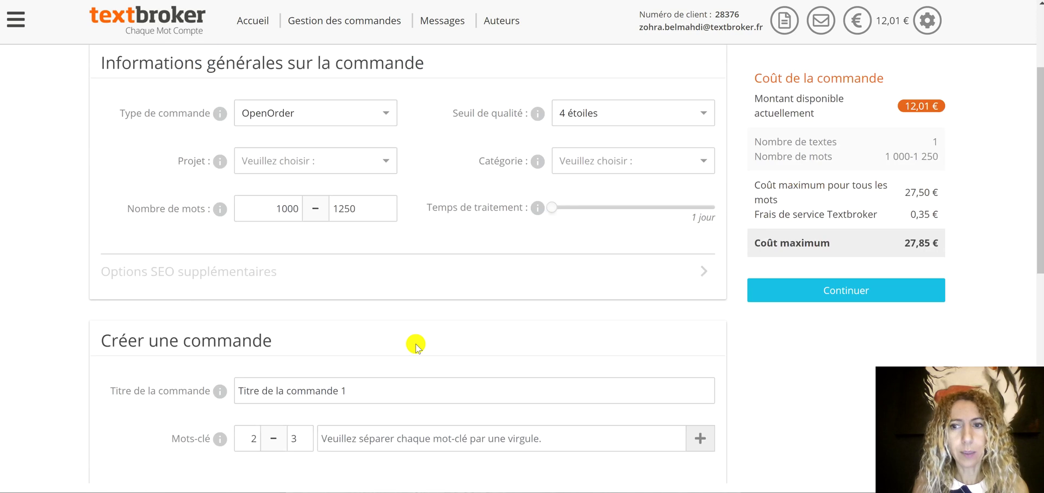
{"action": "scroll", "coordinate": [416, 345], "scroll_direction": "down", "scroll_amount": 4}
{"action": "scroll", "coordinate": [416, 345], "scroll_direction": "down", "scroll_amount": 3}
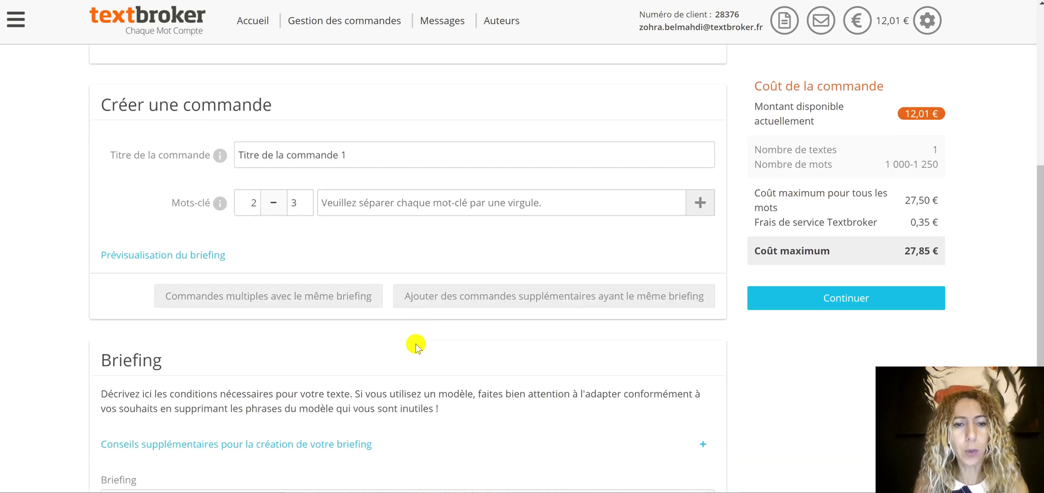
{"action": "scroll", "coordinate": [415, 337], "scroll_direction": "down", "scroll_amount": 3}
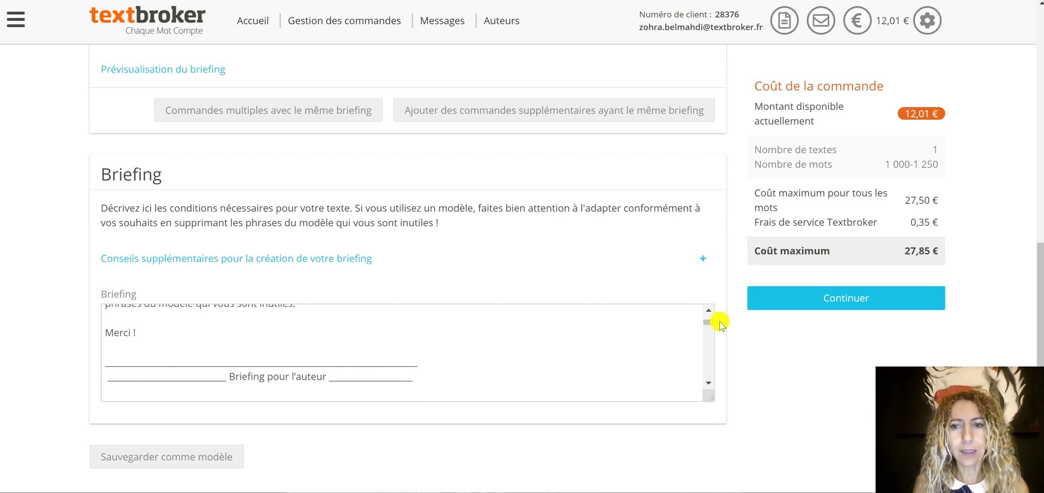
{"action": "left_click", "coordinate": [710, 322]}
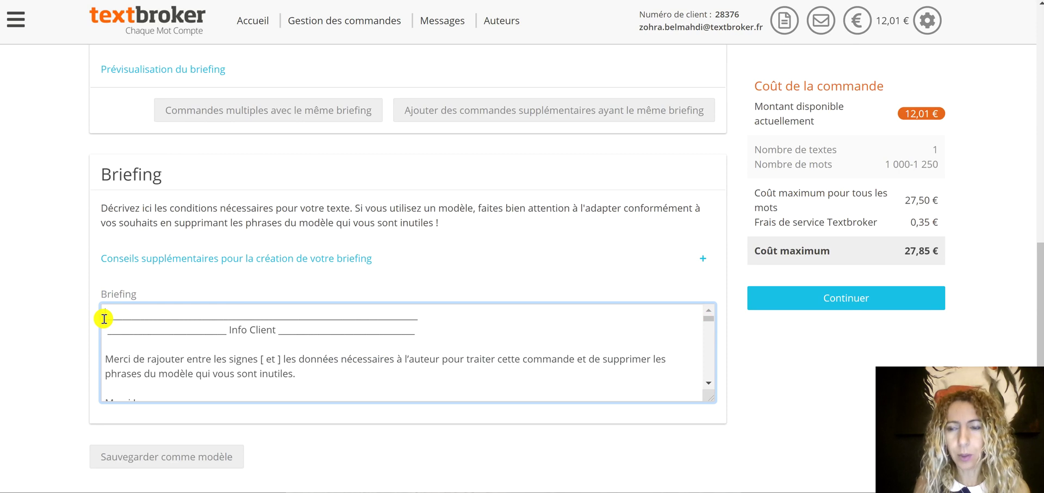
{"action": "left_click_drag", "start_coordinate": [104, 319], "coordinate": [266, 328]}
{"action": "left_click", "coordinate": [233, 327]}
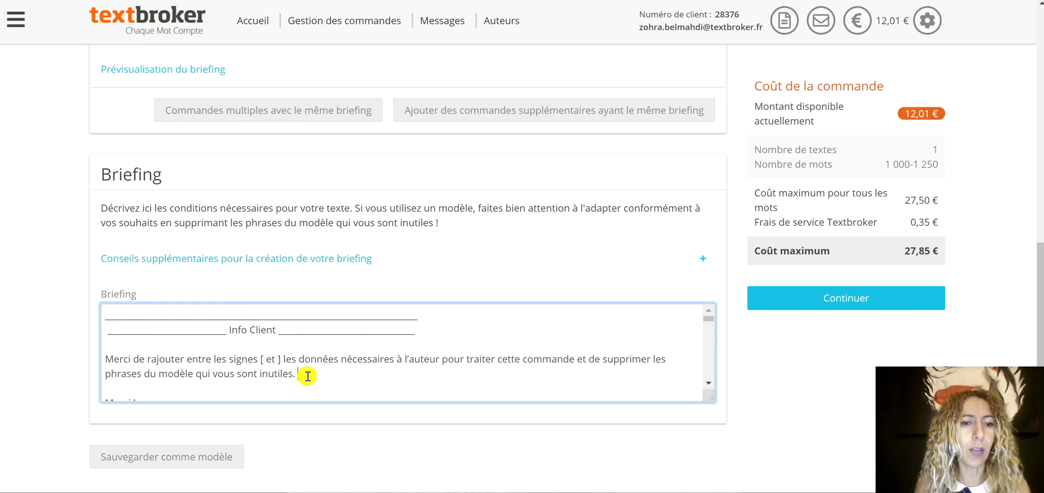
{"action": "left_click_drag", "start_coordinate": [303, 375], "coordinate": [90, 320]}
{"action": "key", "text": "BackSpace"}
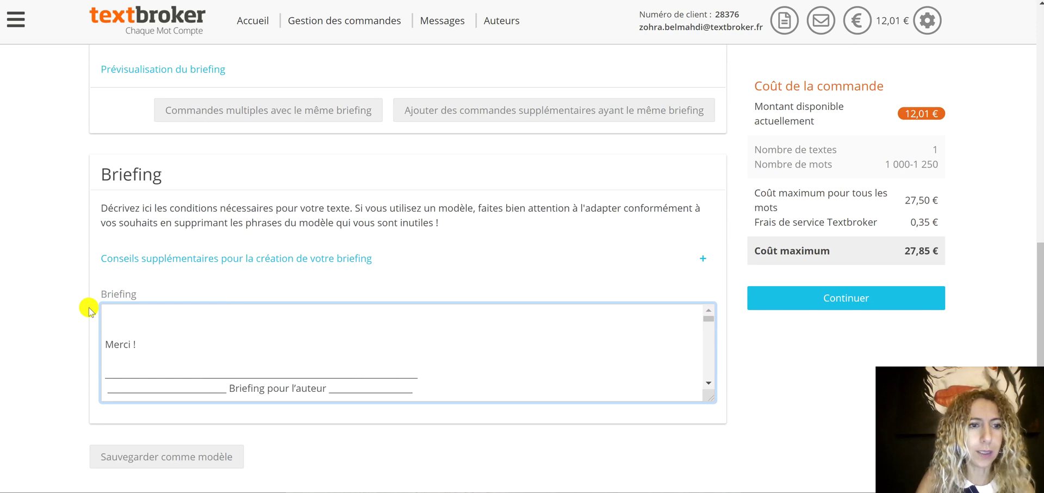
{"action": "key", "text": "Delete"}
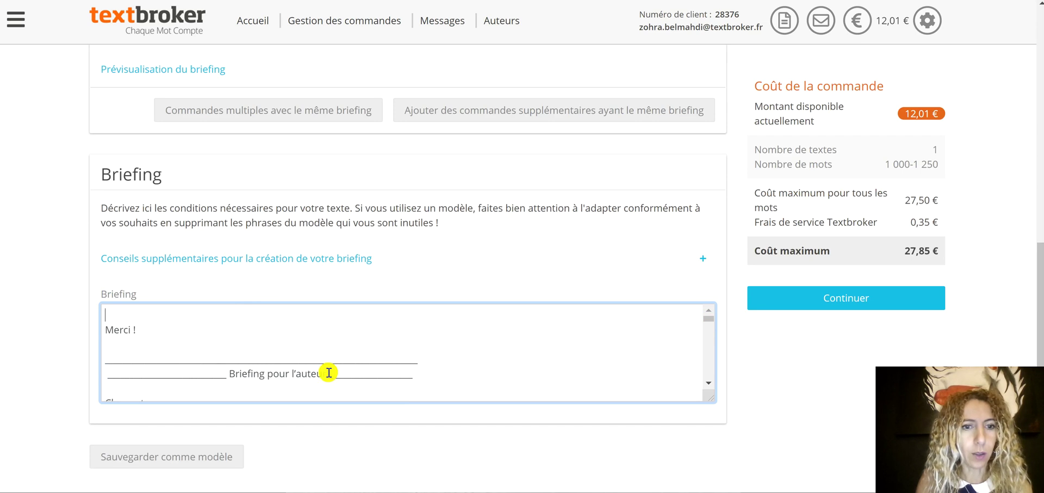
Step: Remove the "Merci !" line and the "Briefing pour l'auteur" heading so the briefing begins with "Cher auteur,"
{"action": "left_click_drag", "start_coordinate": [412, 378], "coordinate": [98, 314]}
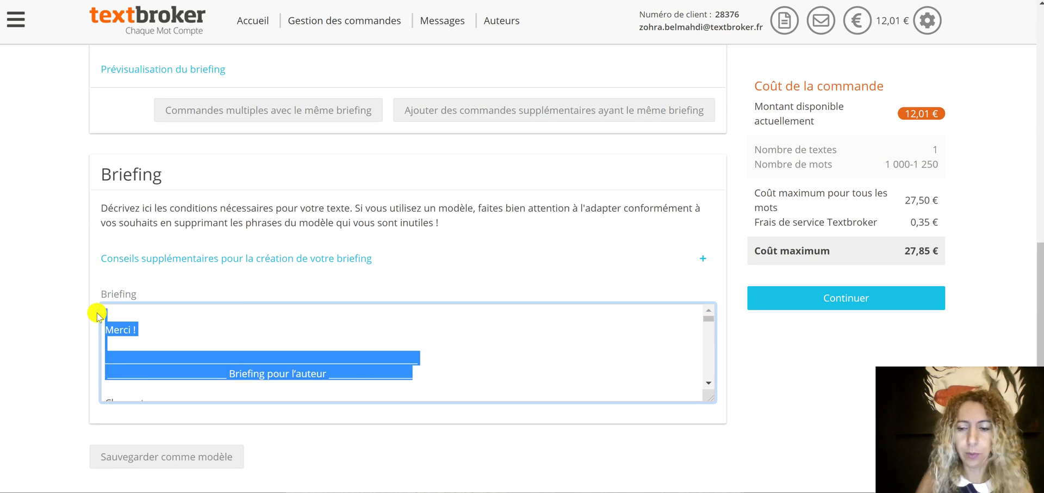
{"action": "key", "text": "BackSpace"}
{"action": "key", "text": "Delete"}
{"action": "key", "text": "Delete"}
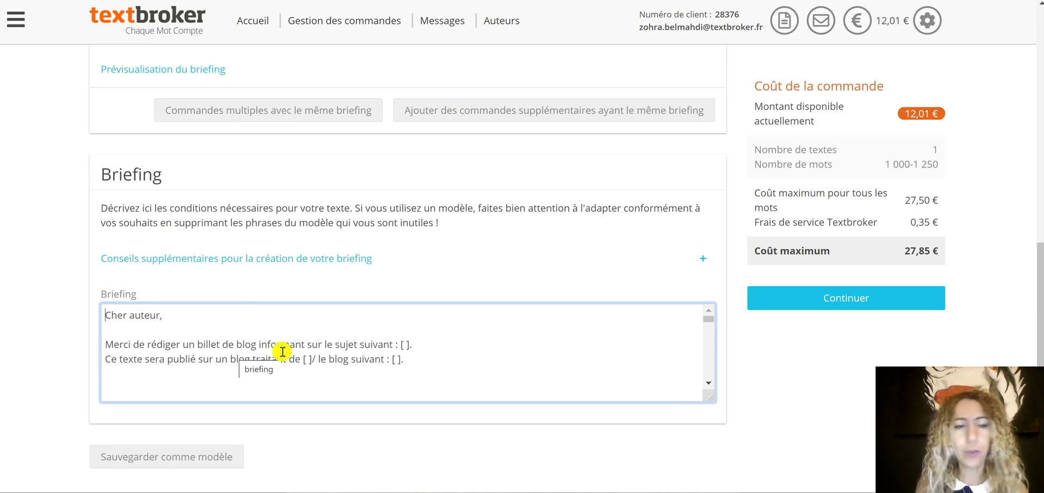
Step: Fill the briefing's placeholders with sample text: subject "gvkkl,lm;m", blog theme "ghj" and blog name "hvhjnklll"
{"action": "left_click_drag", "start_coordinate": [413, 342], "coordinate": [401, 342]}
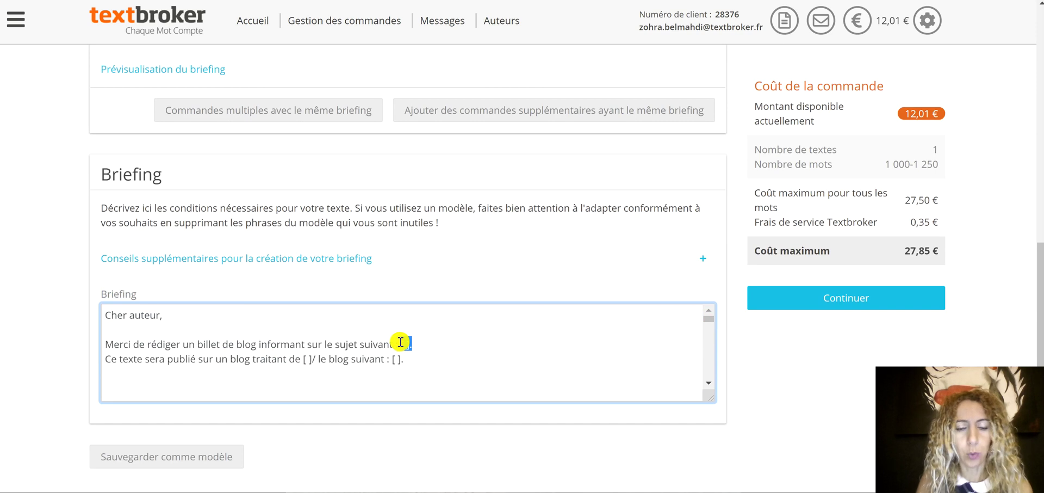
{"action": "type", "text": "gvkkl,lm;m"}
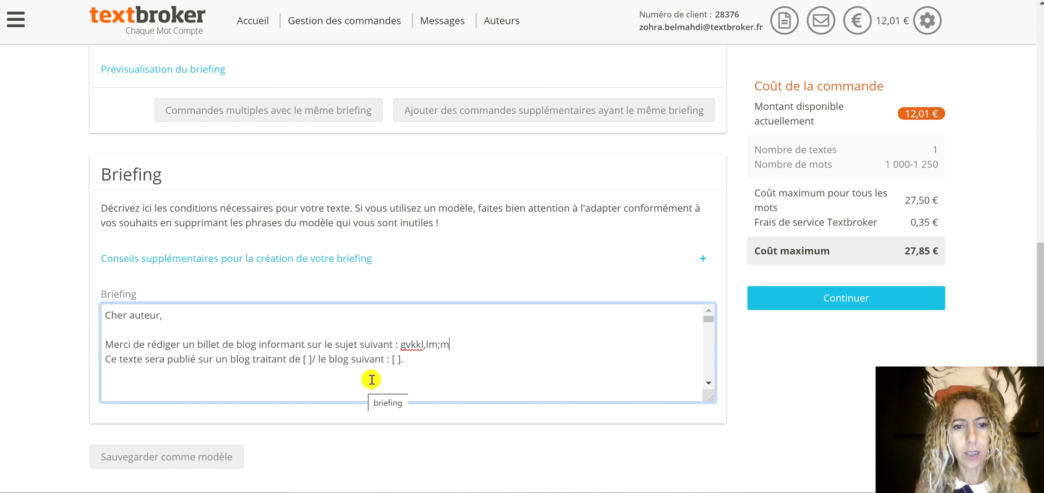
{"action": "left_click", "coordinate": [316, 368]}
{"action": "type", "text": "ghj"}
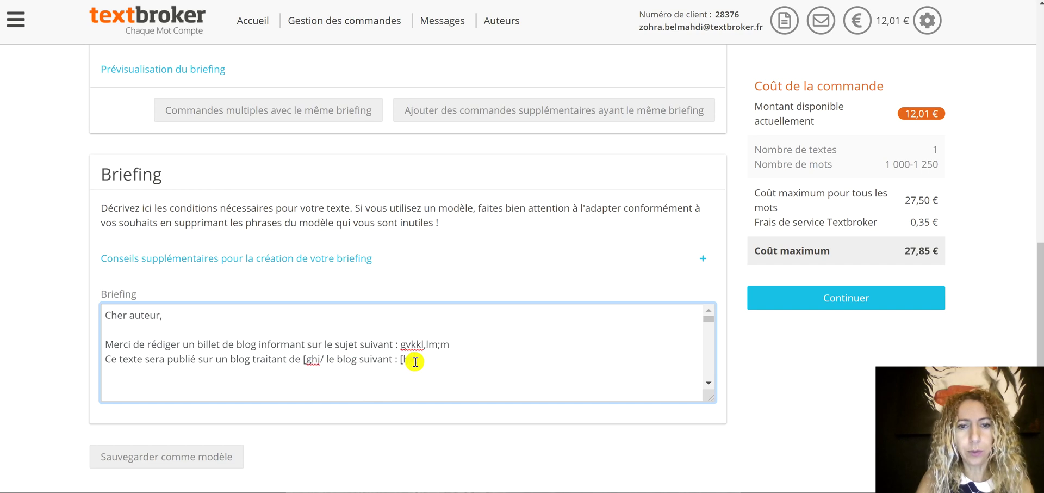
{"action": "type", "text": "nklll"}
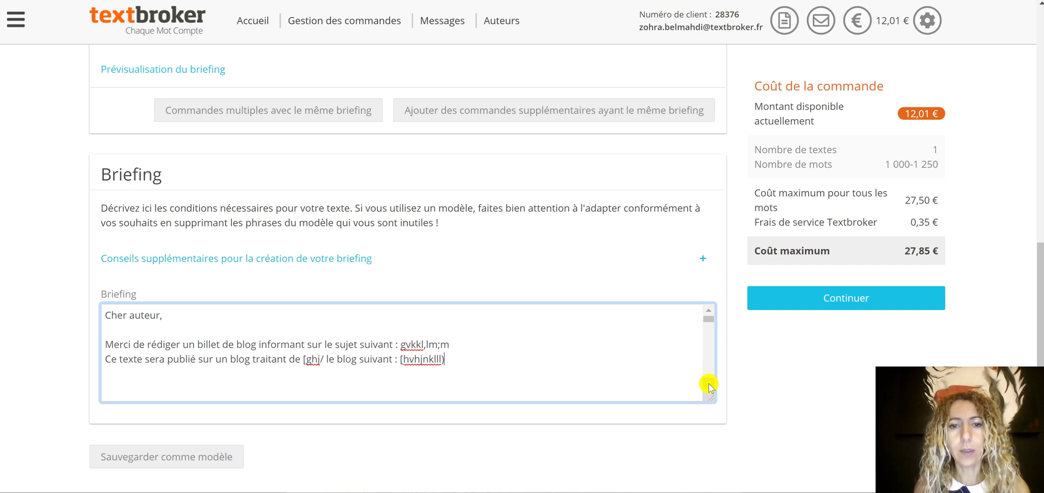
Step: Review the briefing's STRUCTURE and LANGUE / STYLE sections, including their placeholders for paragraphs, writing style and text purpose
{"action": "left_click", "coordinate": [708, 384]}
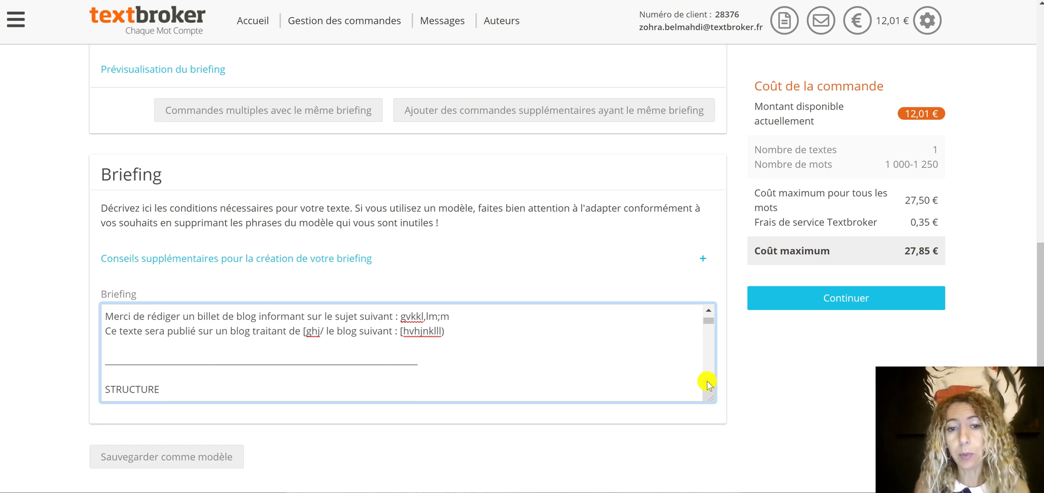
{"action": "scroll", "coordinate": [708, 384], "scroll_direction": "down", "scroll_amount": 3}
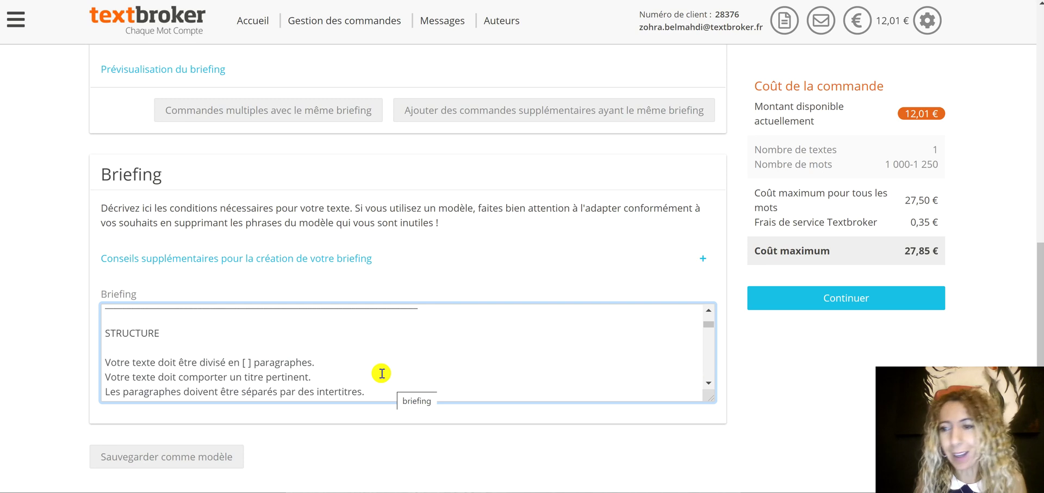
{"action": "left_click", "coordinate": [357, 364]}
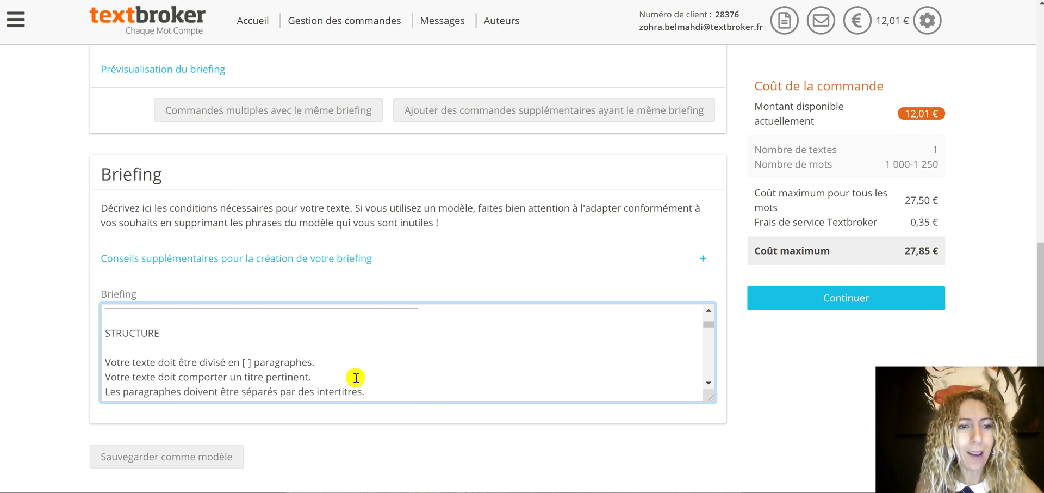
{"action": "left_click", "coordinate": [710, 384]}
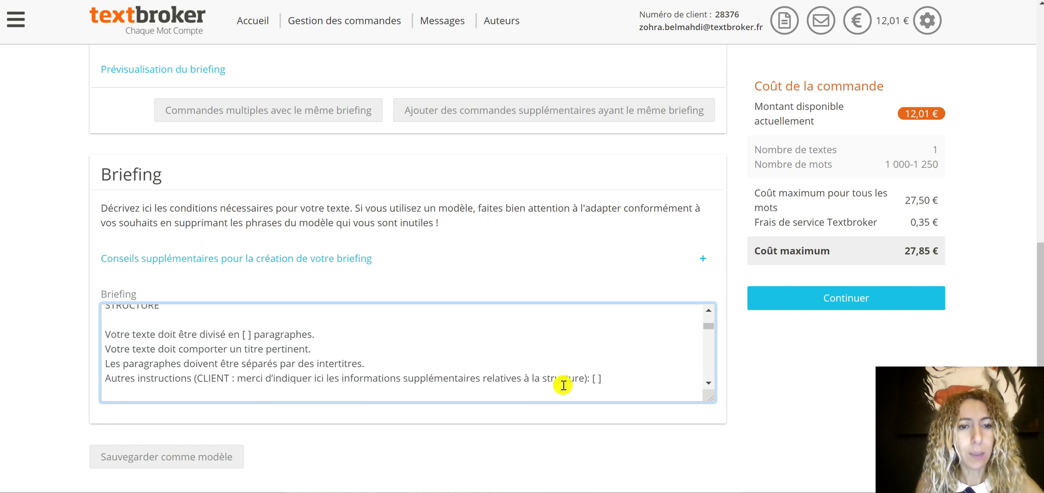
{"action": "left_click_drag", "start_coordinate": [370, 363], "coordinate": [103, 344]}
{"action": "left_click", "coordinate": [380, 379]}
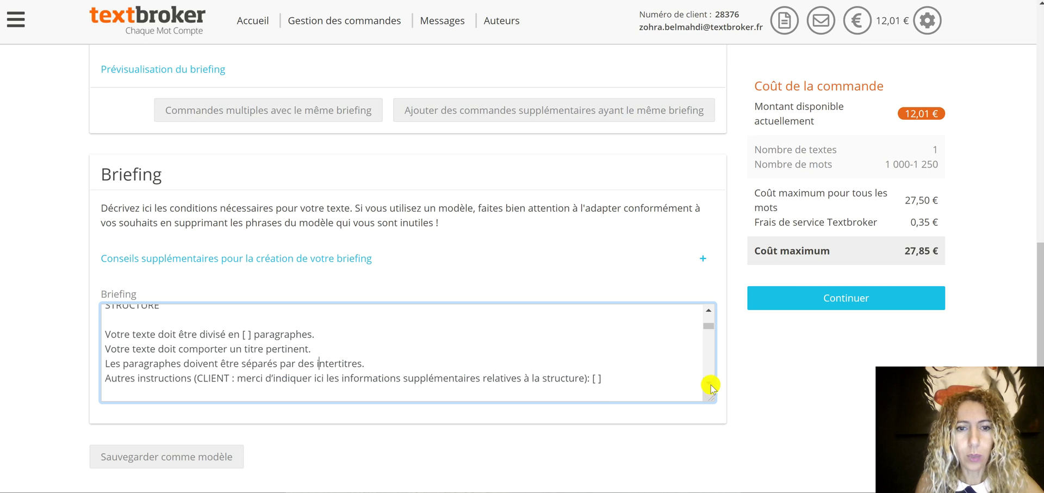
{"action": "scroll", "coordinate": [710, 388], "scroll_direction": "down", "scroll_amount": 1}
{"action": "scroll", "coordinate": [711, 385], "scroll_direction": "down", "scroll_amount": 2}
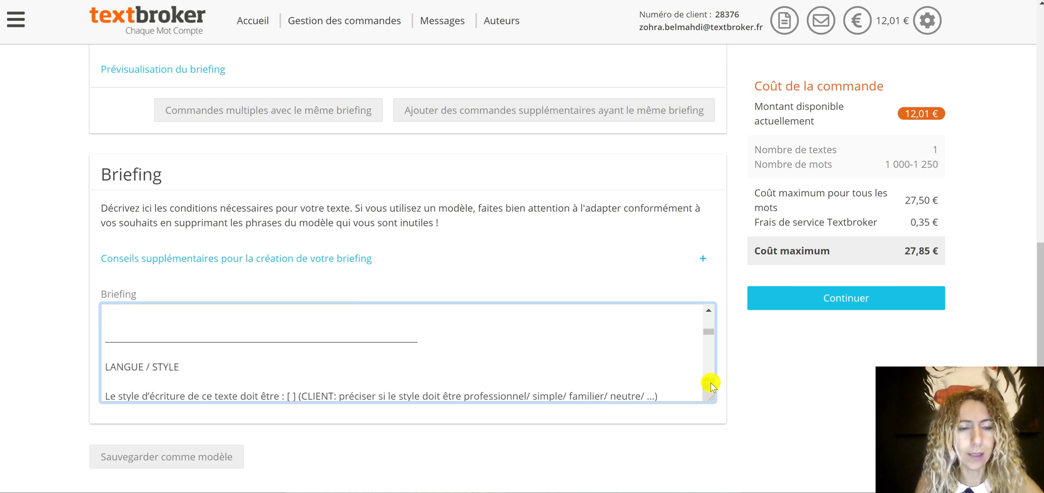
{"action": "scroll", "coordinate": [711, 384], "scroll_direction": "down", "scroll_amount": 1}
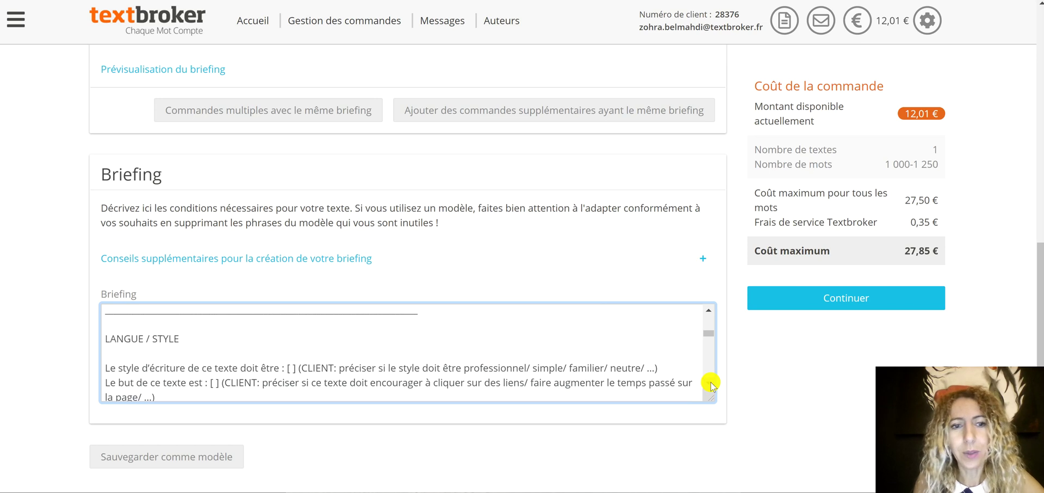
{"action": "scroll", "coordinate": [711, 384], "scroll_direction": "down", "scroll_amount": 1}
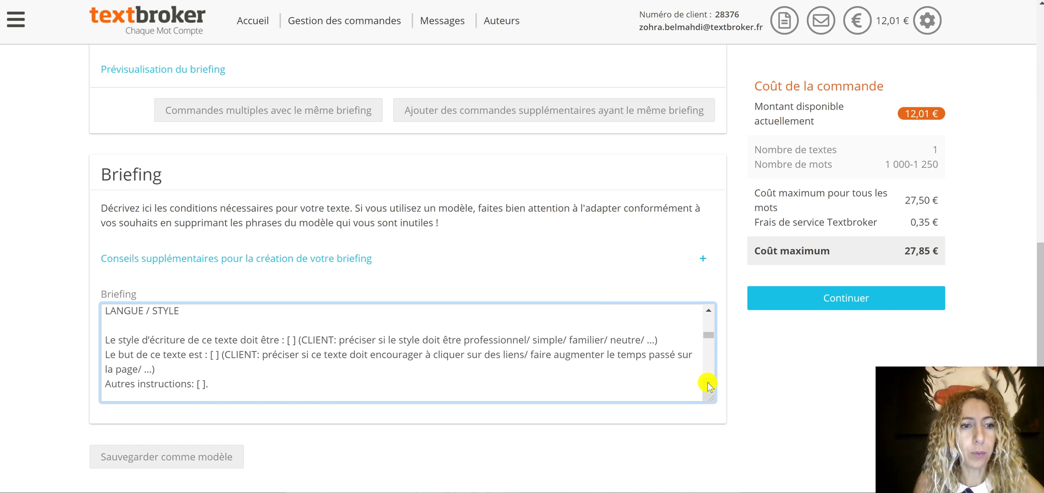
{"action": "scroll", "coordinate": [708, 386], "scroll_direction": "down", "scroll_amount": 1}
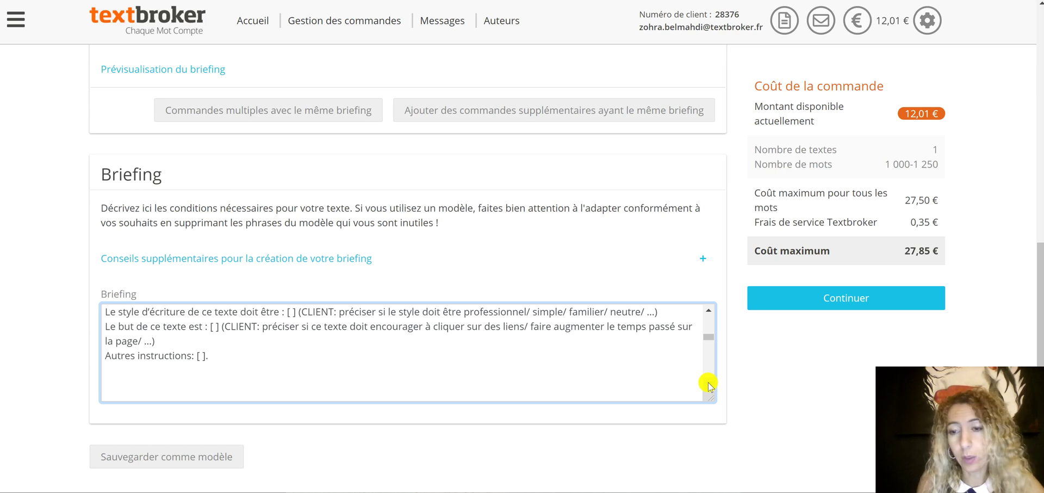
Step: Examine the briefing's CONTENU section, covering target audience, topics to cover, things not to mention, sources and supplementary instructions
{"action": "scroll", "coordinate": [708, 386], "scroll_direction": "down", "scroll_amount": 3}
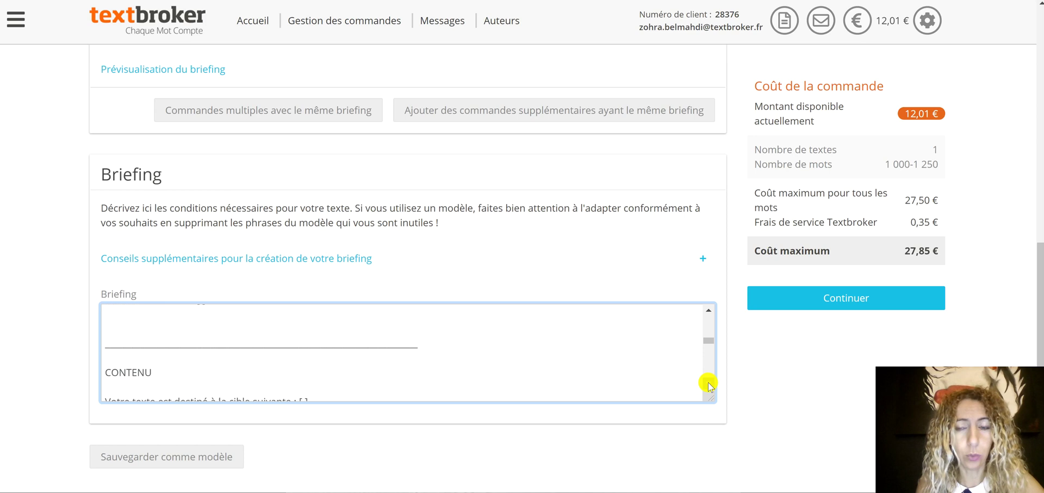
{"action": "scroll", "coordinate": [708, 386], "scroll_direction": "down", "scroll_amount": 2}
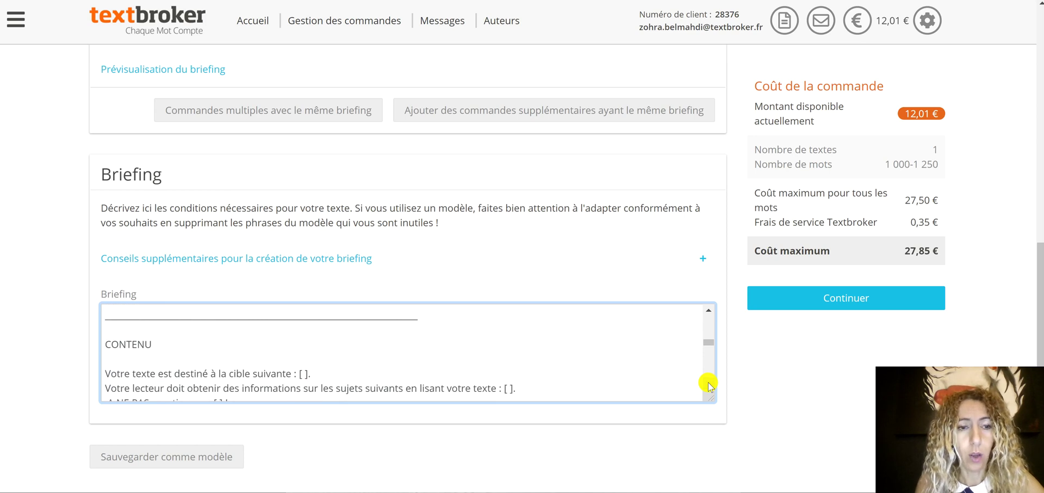
{"action": "scroll", "coordinate": [708, 386], "scroll_direction": "down", "scroll_amount": 2}
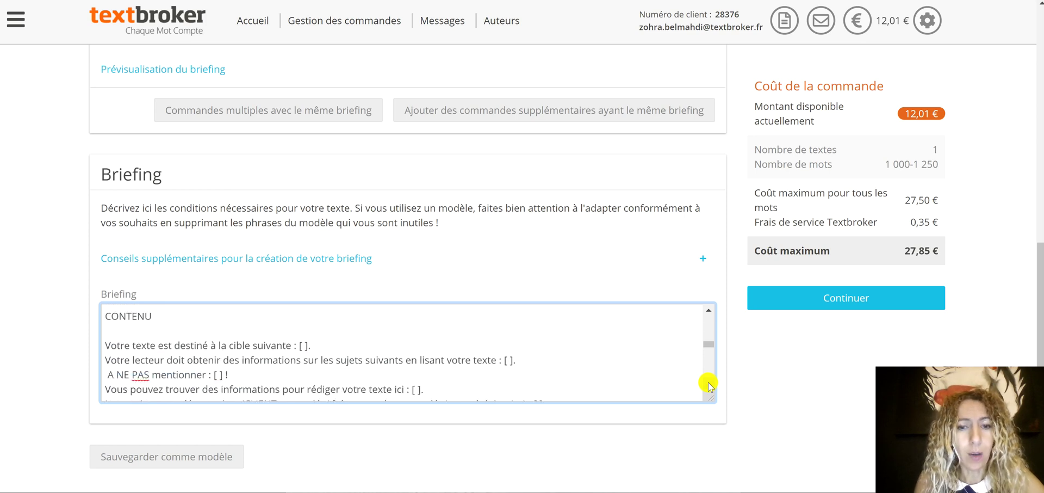
{"action": "scroll", "coordinate": [708, 387], "scroll_direction": "down", "scroll_amount": 2}
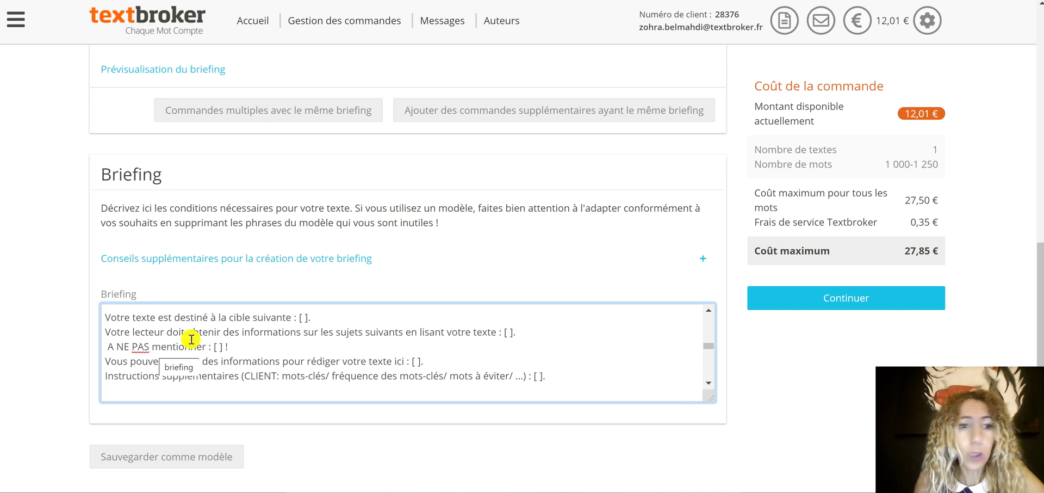
{"action": "left_click_drag", "start_coordinate": [214, 347], "coordinate": [228, 346]}
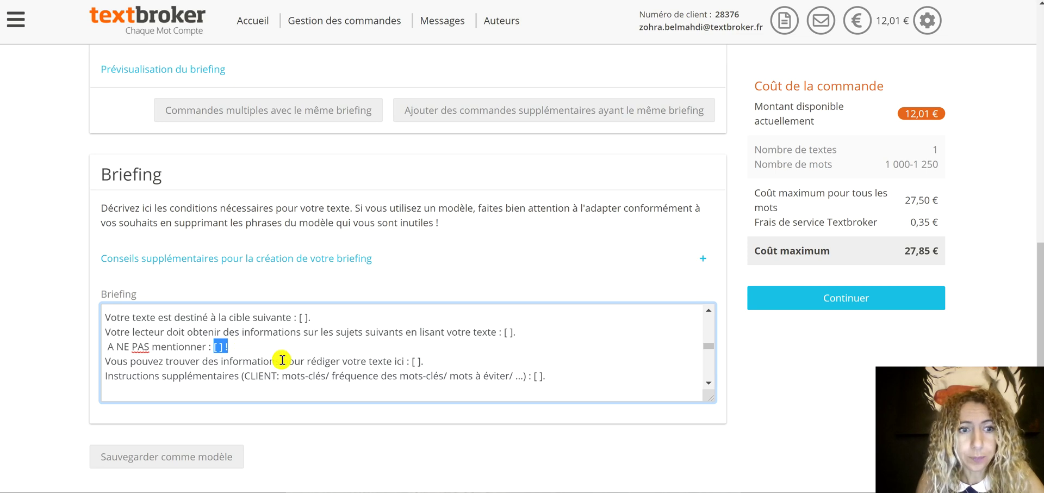
{"action": "left_click", "coordinate": [249, 351]}
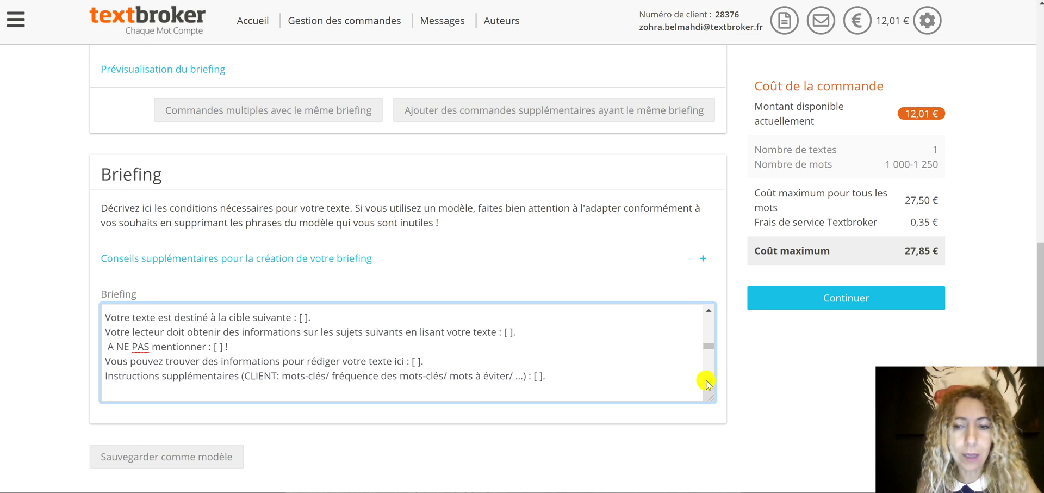
{"action": "scroll", "coordinate": [707, 383], "scroll_direction": "down", "scroll_amount": 2}
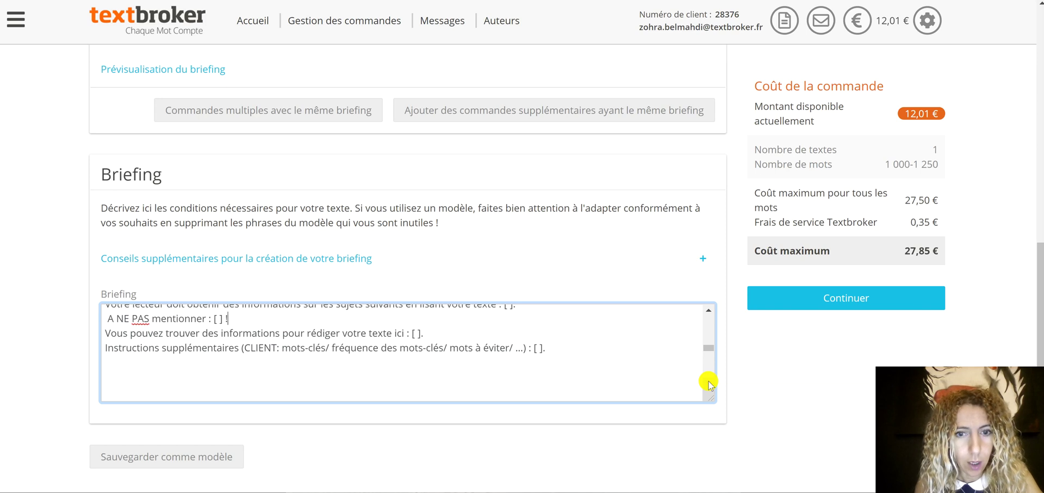
Step: Examine the briefing's FORMAT section, covering the HTML tags for bold, italics, underlining, paragraphs, line breaks, bullets and headings
{"action": "scroll", "coordinate": [708, 383], "scroll_direction": "down", "scroll_amount": 2}
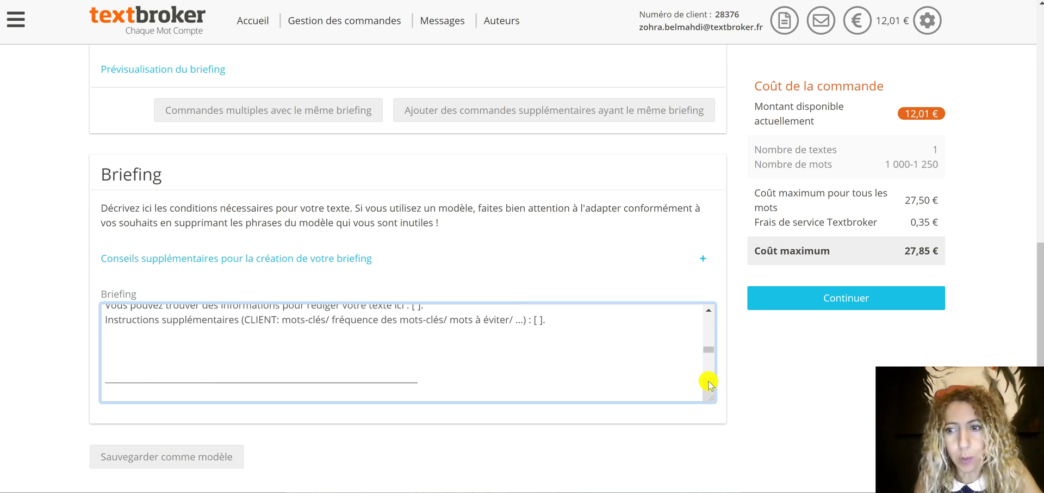
{"action": "scroll", "coordinate": [708, 384], "scroll_direction": "down", "scroll_amount": 4}
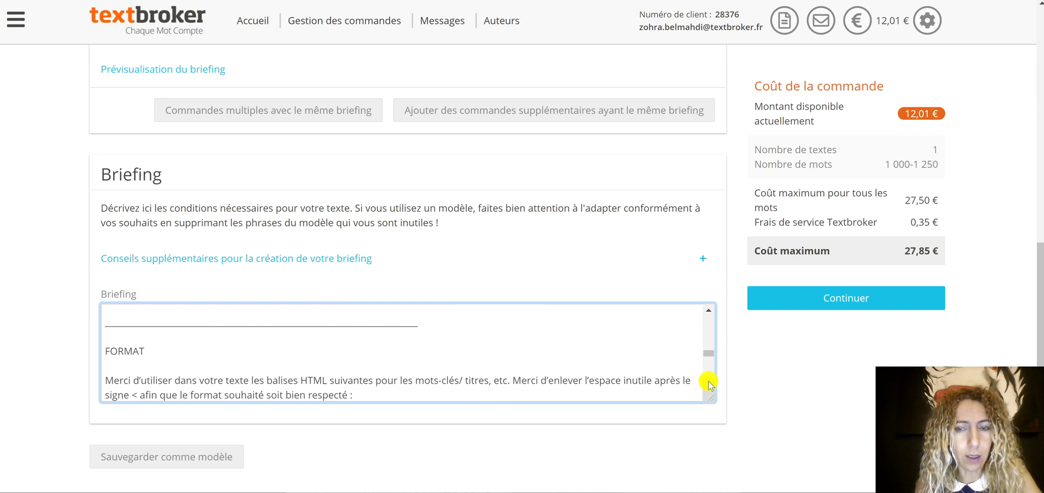
{"action": "scroll", "coordinate": [708, 384], "scroll_direction": "down", "scroll_amount": 2}
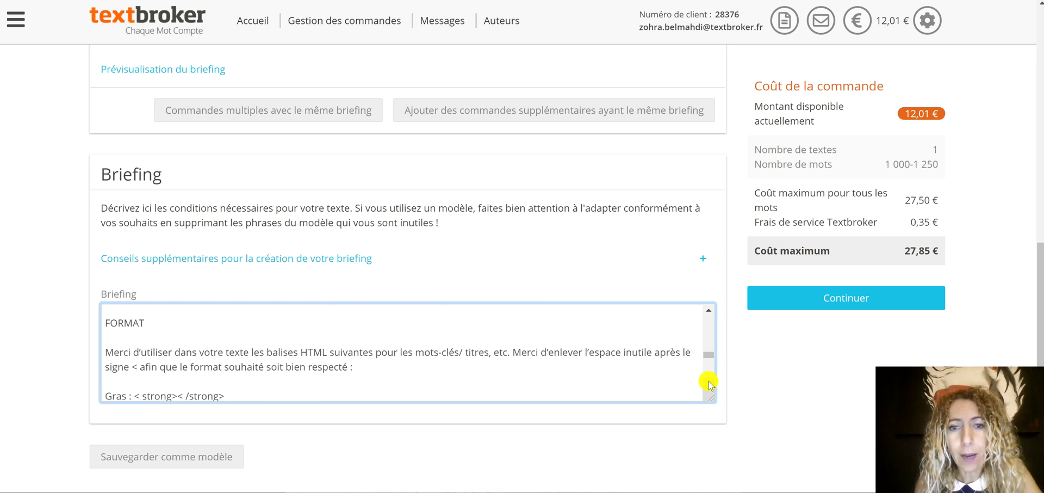
{"action": "scroll", "coordinate": [709, 384], "scroll_direction": "down", "scroll_amount": 2}
{"action": "scroll", "coordinate": [708, 384], "scroll_direction": "down", "scroll_amount": 2}
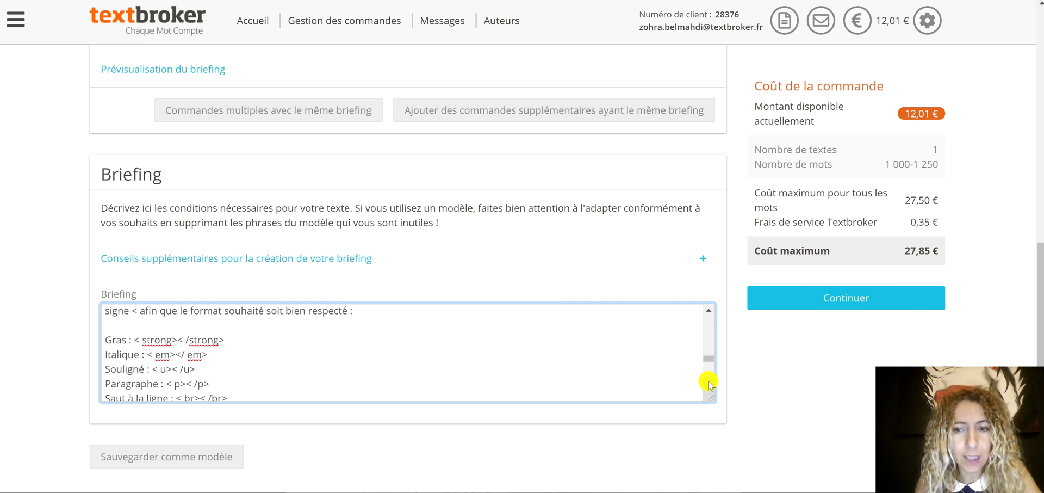
{"action": "scroll", "coordinate": [709, 384], "scroll_direction": "down", "scroll_amount": 2}
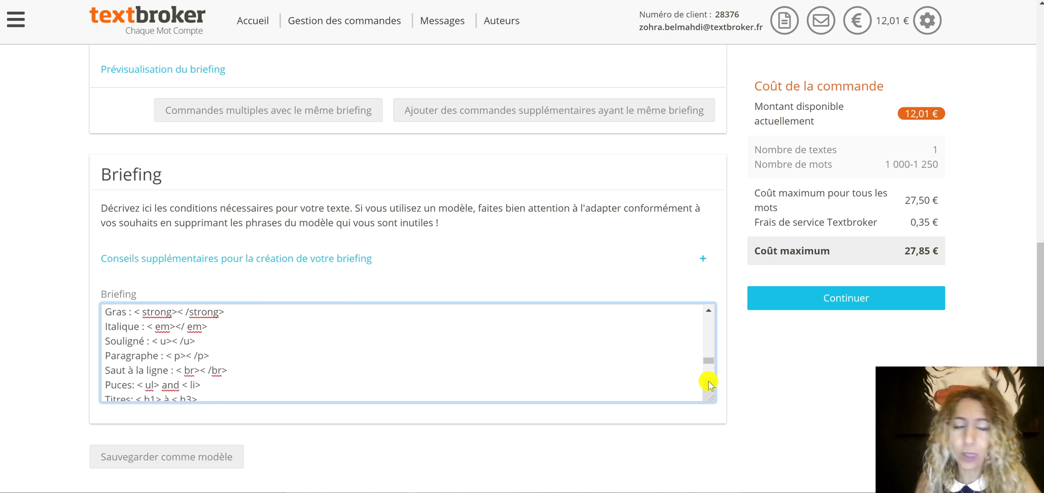
{"action": "scroll", "coordinate": [708, 384], "scroll_direction": "down", "scroll_amount": 2}
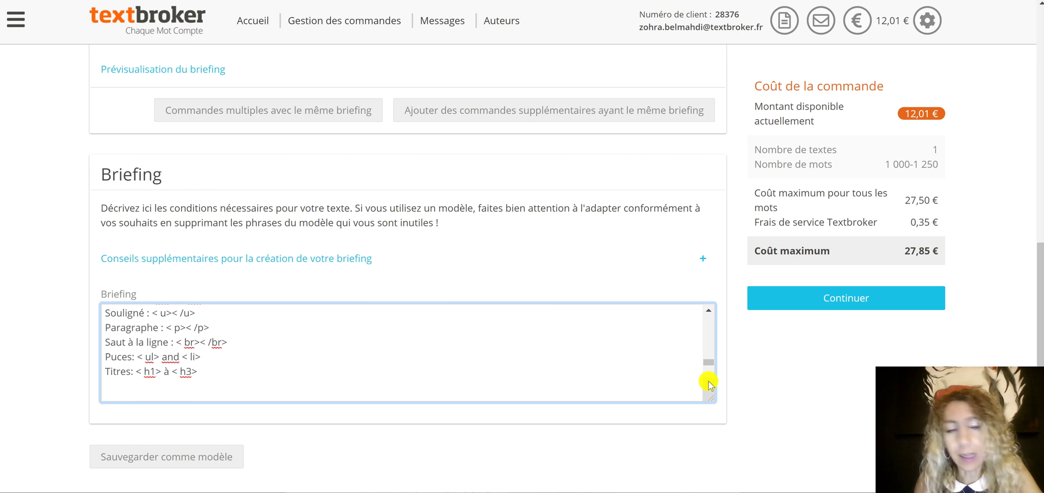
{"action": "scroll", "coordinate": [708, 388], "scroll_direction": "down", "scroll_amount": 1}
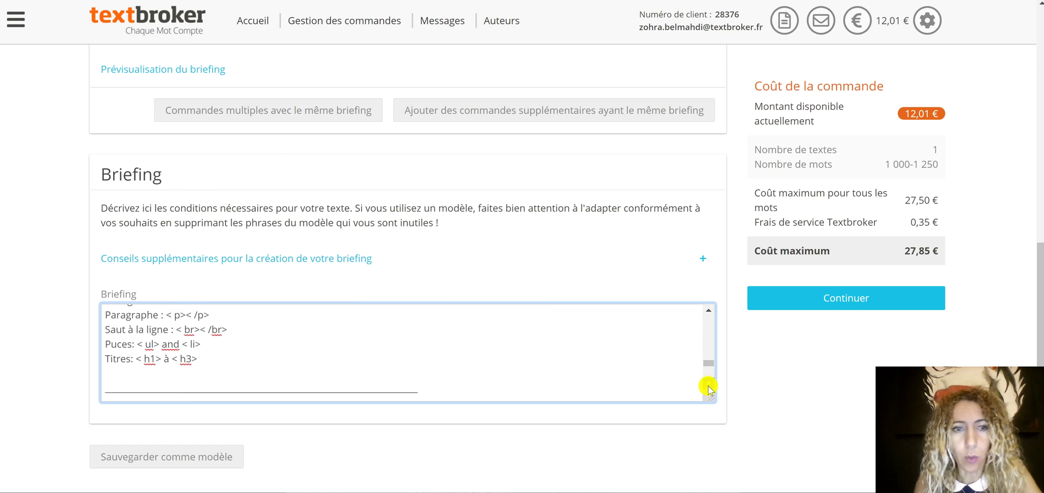
Step: Review the briefing's AUTRES INSTRUCTIONS section and closing line, through to the option for saving the briefing as a template
{"action": "scroll", "coordinate": [709, 388], "scroll_direction": "down", "scroll_amount": 1}
{"action": "scroll", "coordinate": [709, 388], "scroll_direction": "down", "scroll_amount": 6}
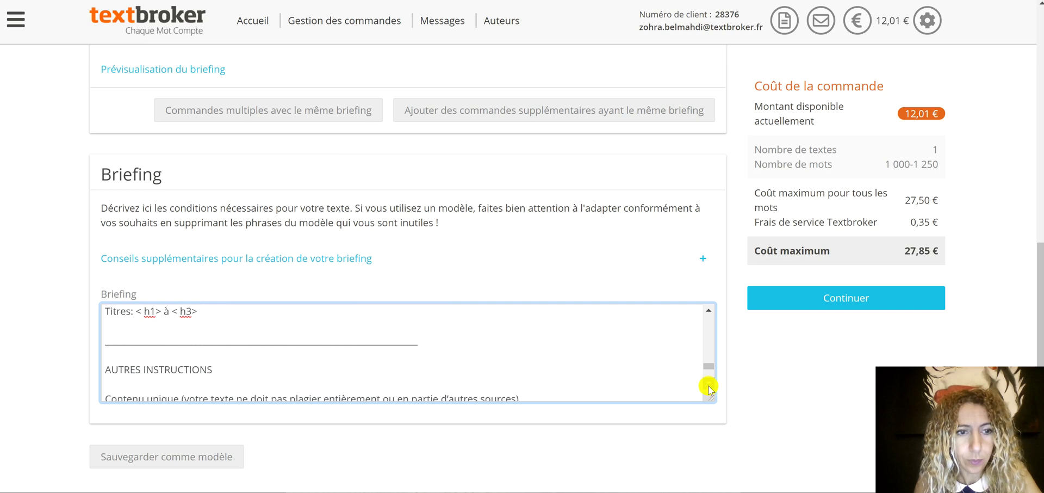
{"action": "scroll", "coordinate": [709, 388], "scroll_direction": "down", "scroll_amount": 2}
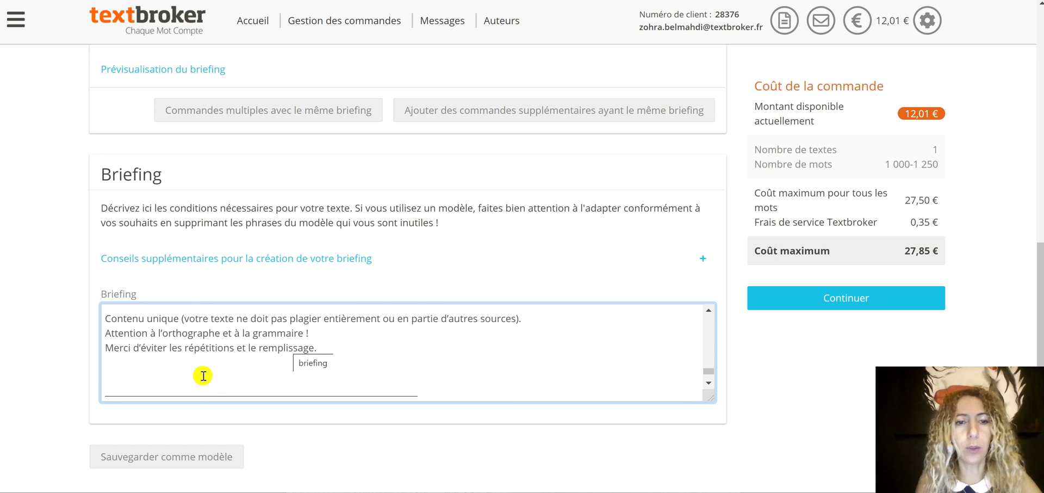
{"action": "scroll", "coordinate": [217, 380], "scroll_direction": "down", "scroll_amount": 3}
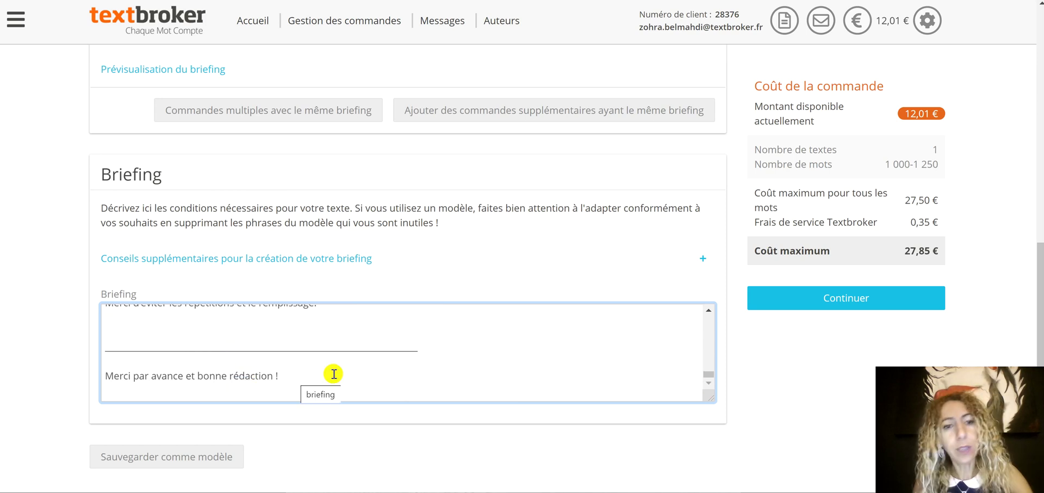
{"action": "scroll", "coordinate": [334, 407], "scroll_direction": "down", "scroll_amount": 2}
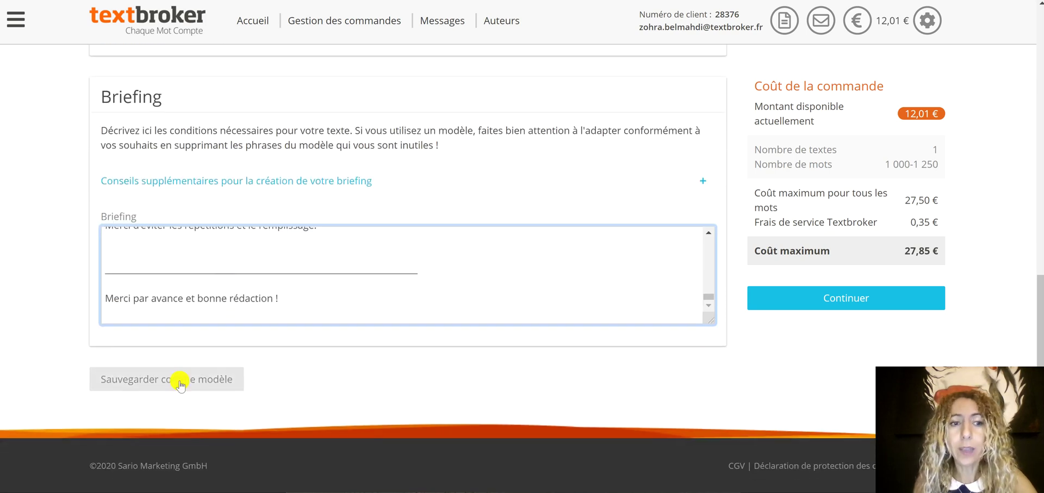